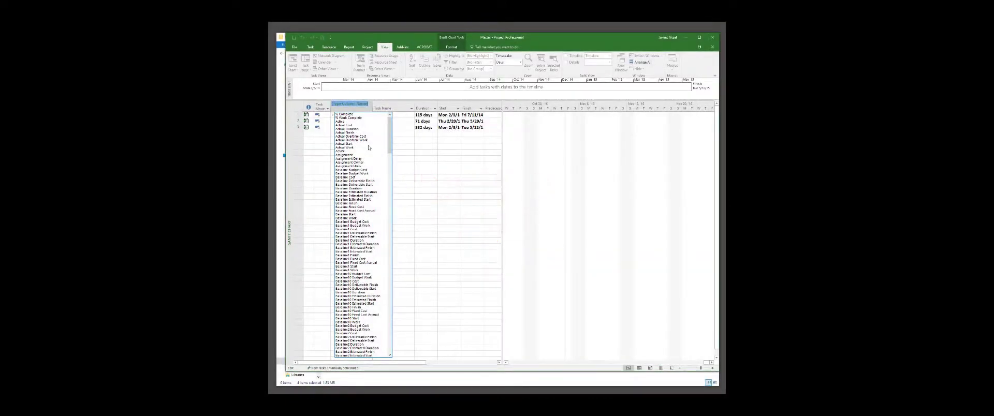
Insert a Subproject Read Only column before the Task Name column in the master project's task table.
type("subproject File")
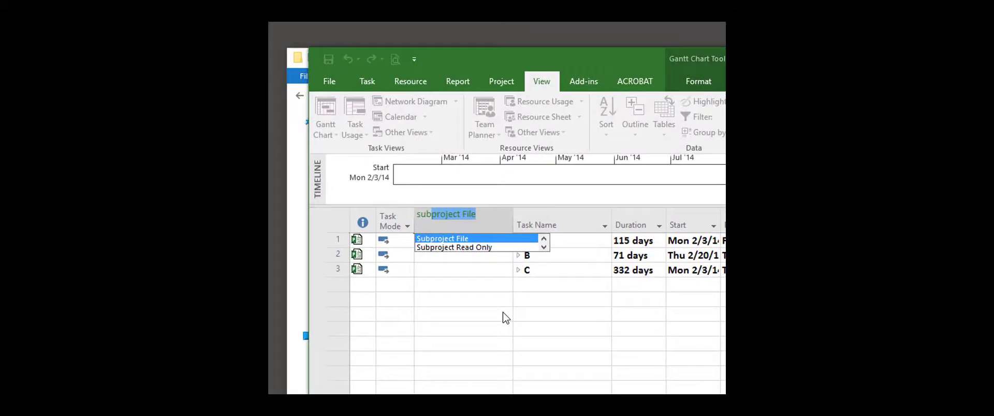
key("Down")
key("Return")
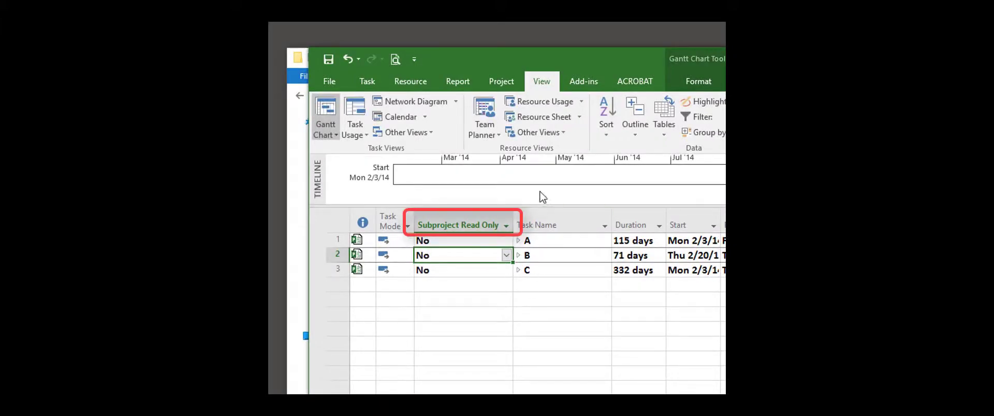
Expand the outline of all tasks in the Task Name column to show all subtasks of subprojects A, B and C.
left_click(557, 221)
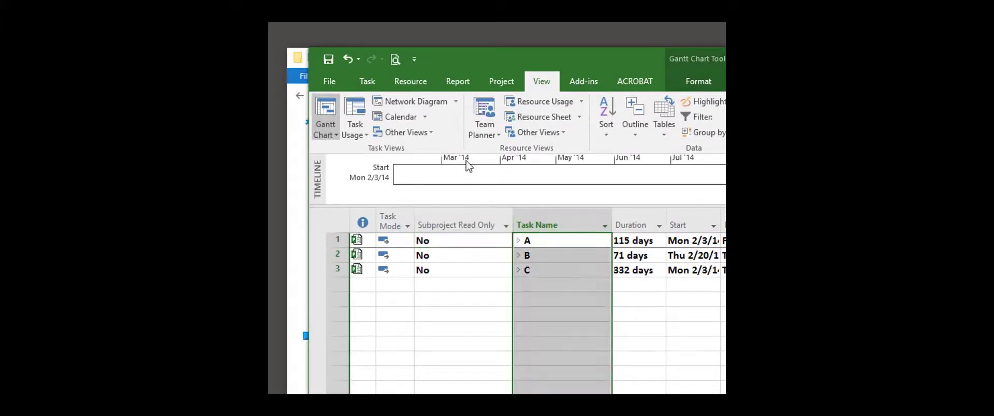
left_click(635, 132)
left_click(657, 184)
left_click(467, 320)
scroll(466, 320, "down", 5)
scroll(468, 319, "down", 3)
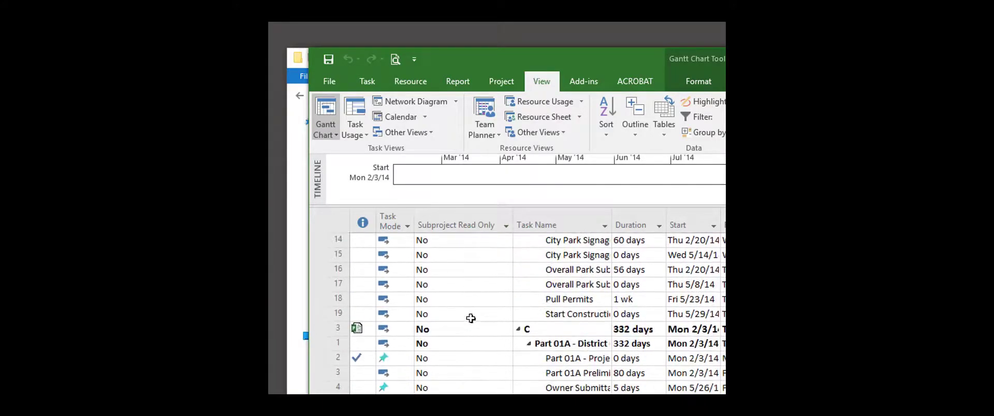
scroll(467, 319, "up", 10)
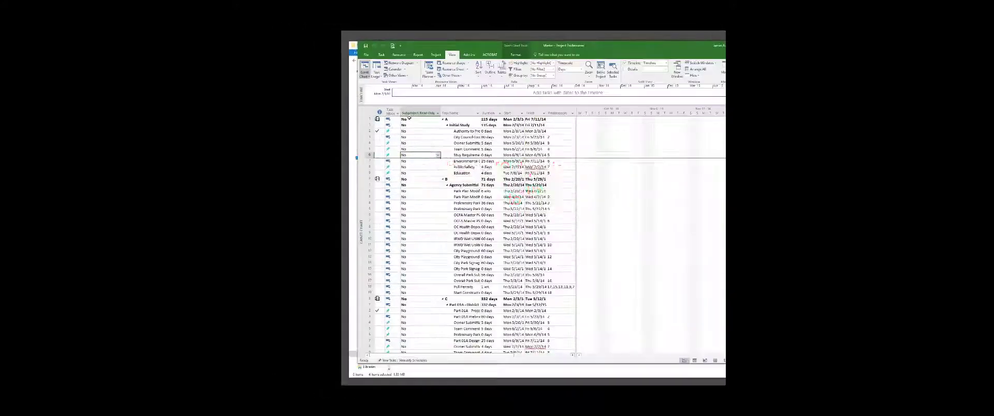
Set Subproject Read Only to Yes for subproject A and fill that value down through every row below it.
left_click(457, 236)
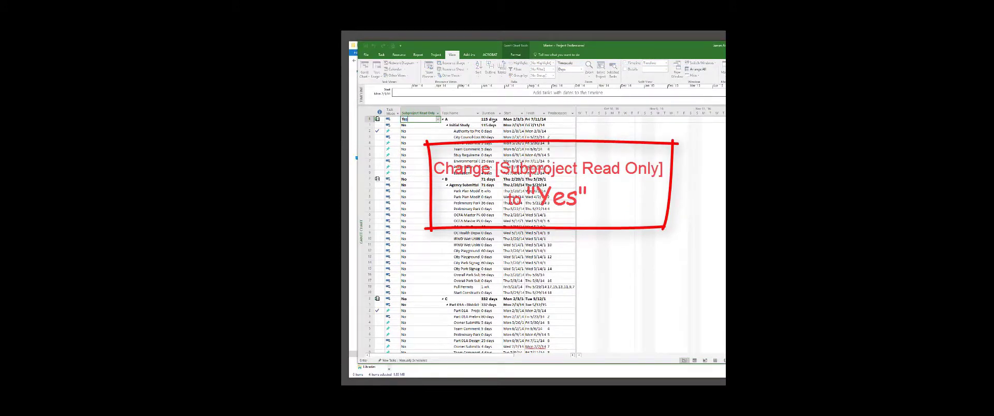
key("Return")
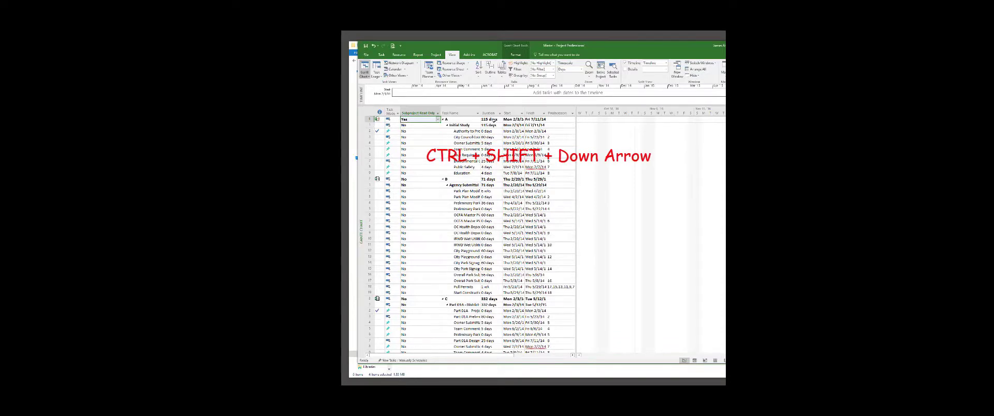
key("ctrl+shift+Down")
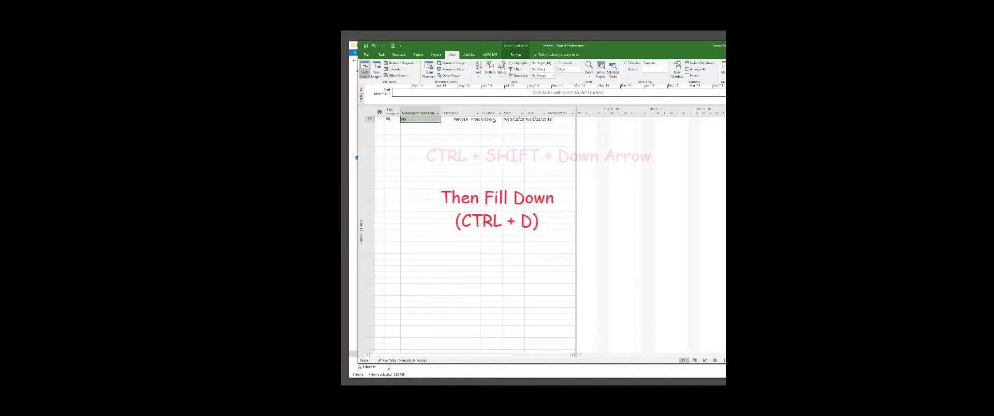
key("ctrl+d")
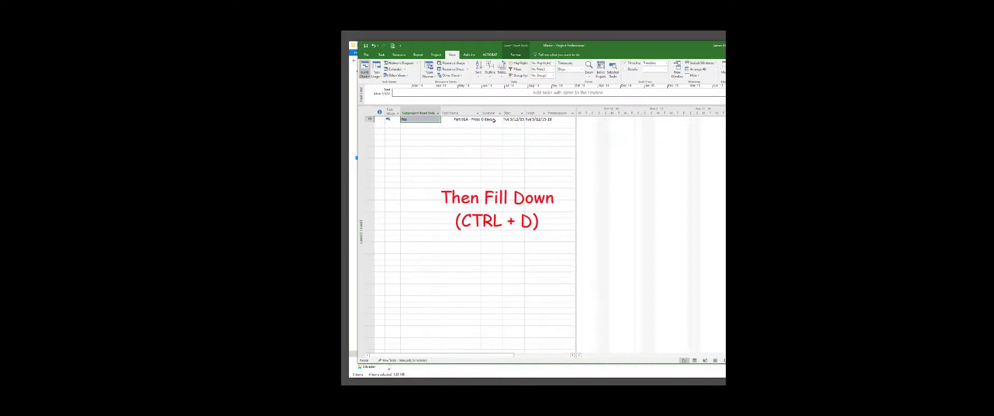
left_click(465, 162)
scroll(466, 165, "up", 7)
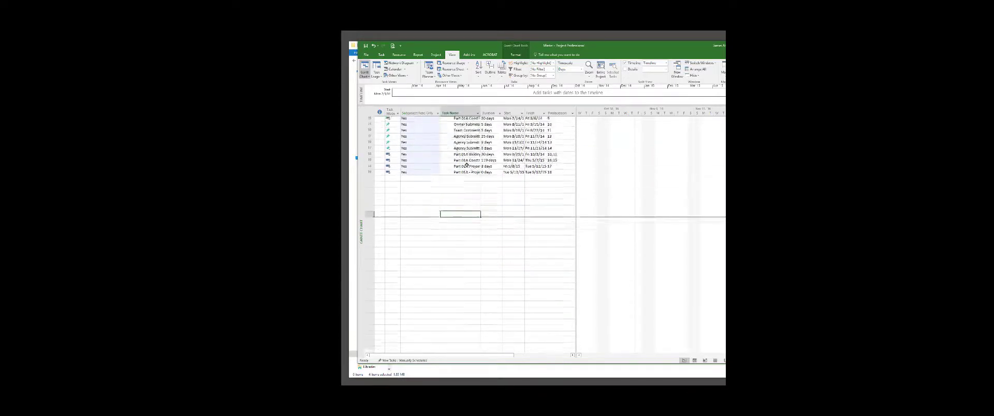
scroll(467, 164, "up", 10)
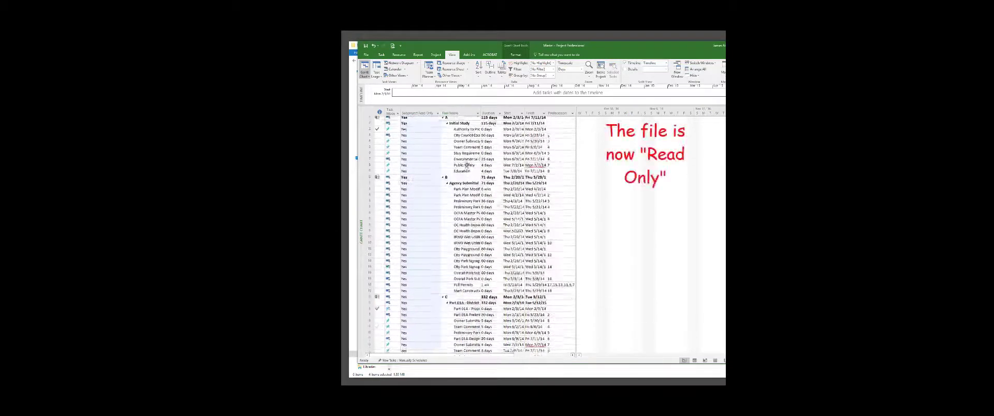
Save the master project, accepting changes to all subprojects, and collapse subprojects A, B and C.
left_click(366, 46)
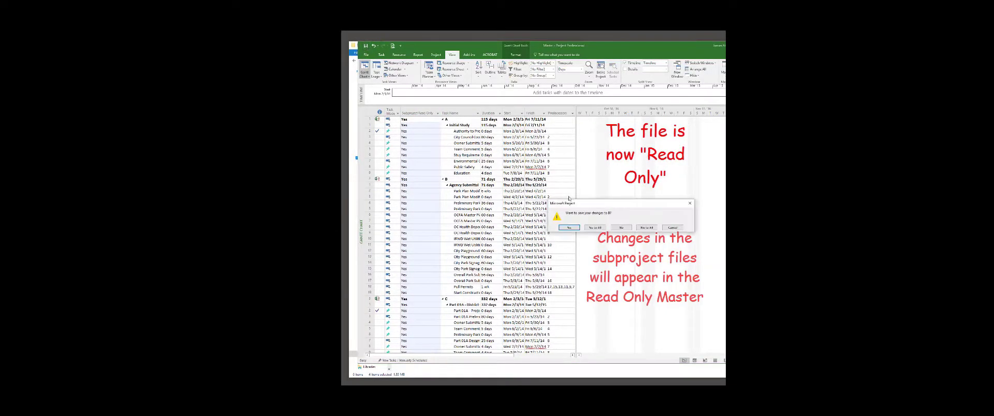
left_click(595, 228)
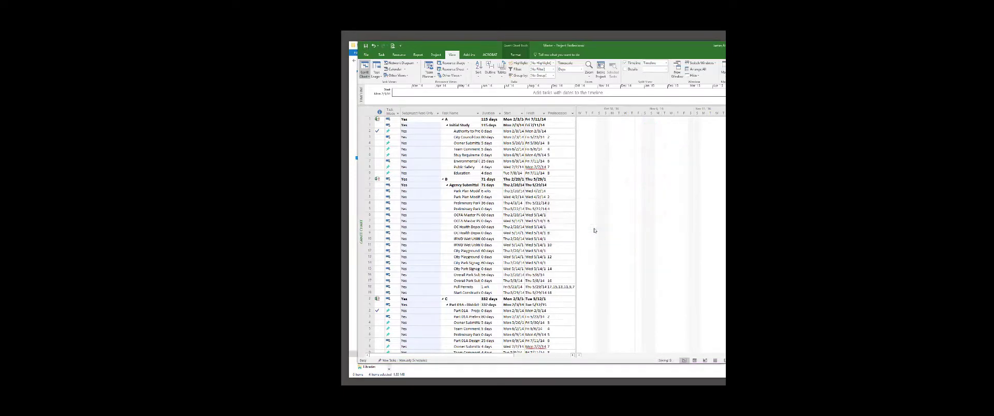
left_click(443, 120)
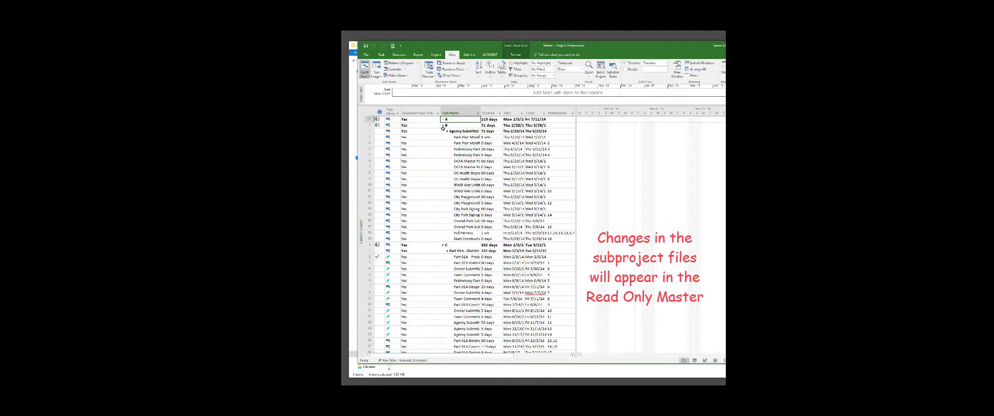
left_click(444, 126)
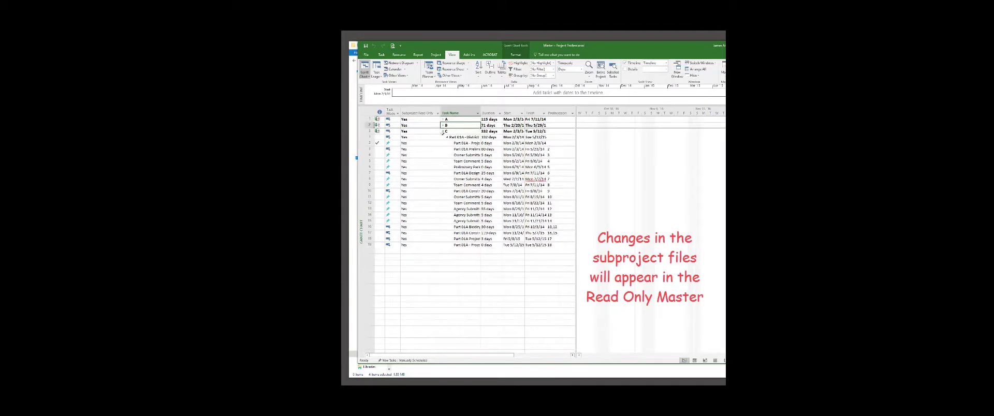
left_click(443, 132)
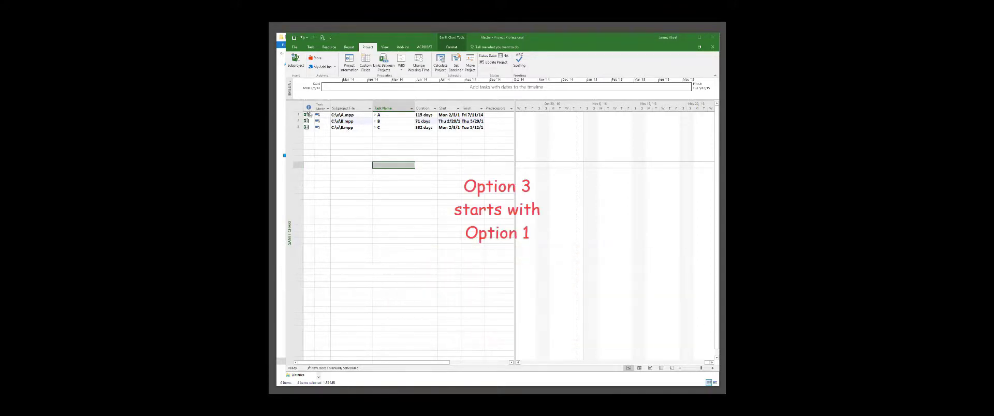
Expand subproject A and turn off its link to the source project C:\x\A.mpp.
left_click(377, 115)
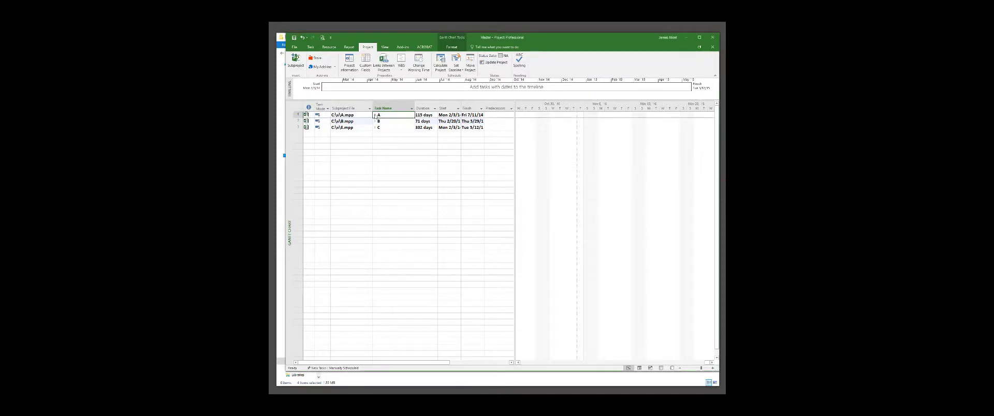
left_click(375, 115)
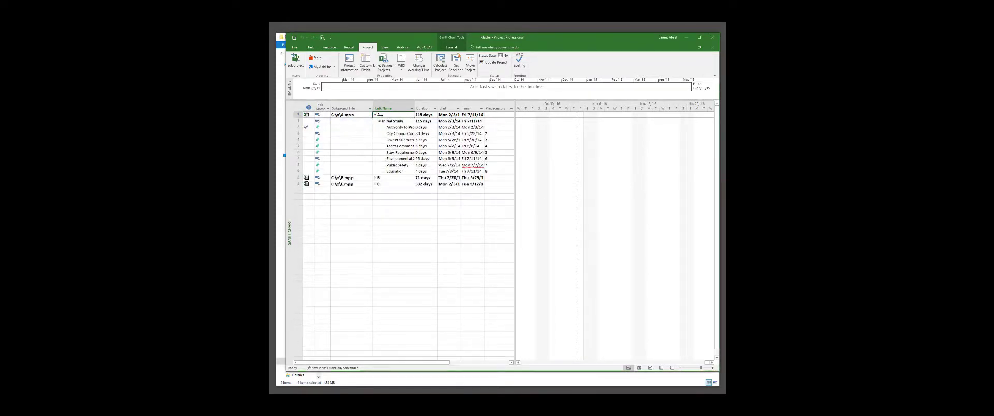
double_click(332, 116)
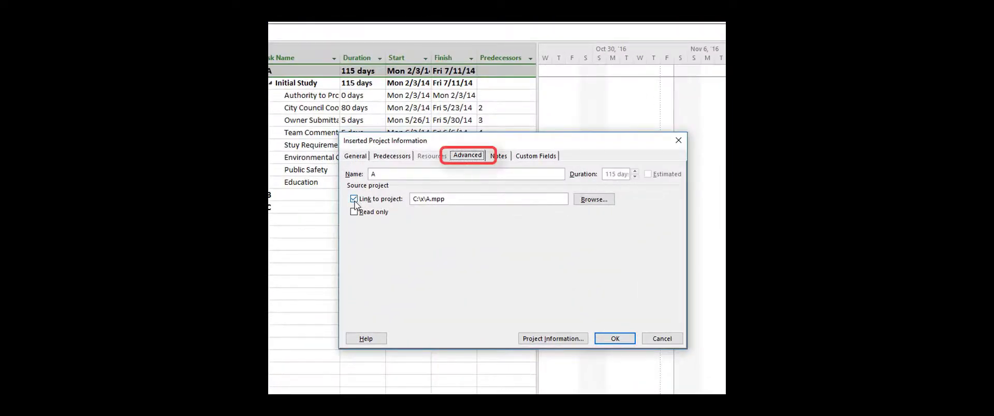
left_click(378, 202)
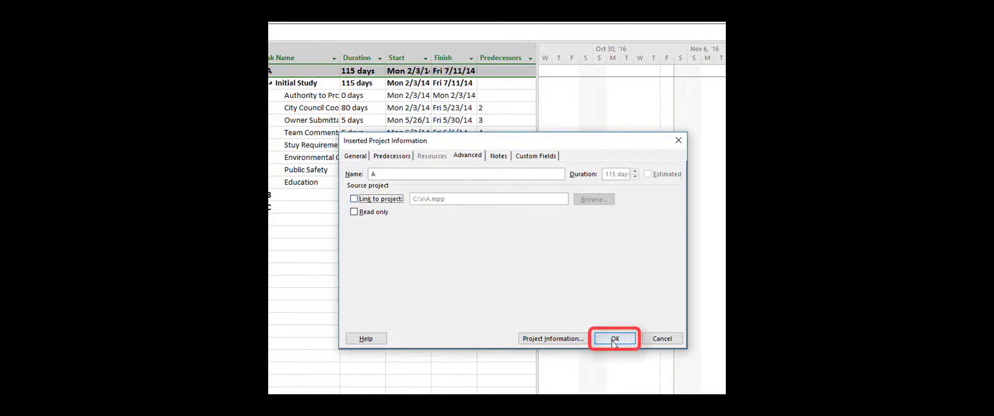
left_click(633, 338)
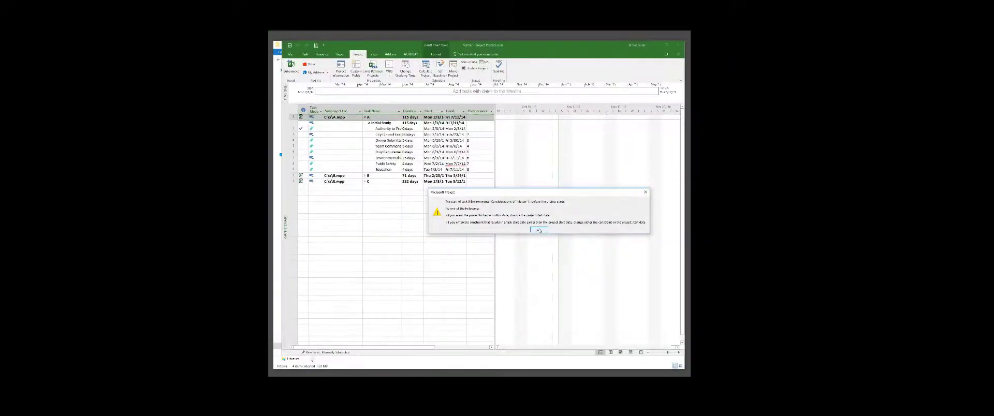
left_click(538, 230)
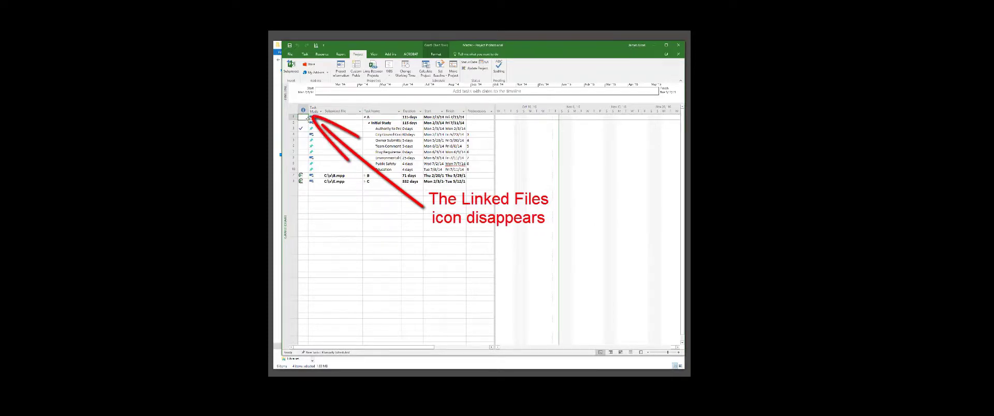
Expand subproject C to view its tasks and collapse it again.
left_click_drag(385, 169, 382, 129)
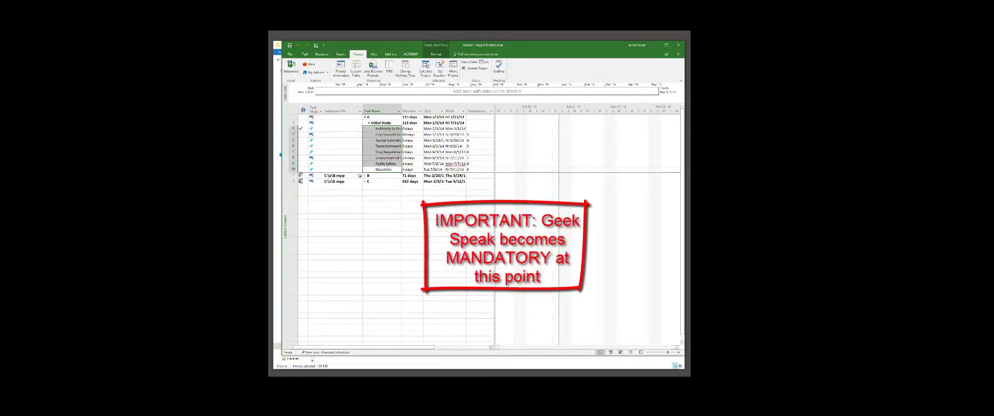
left_click(335, 180)
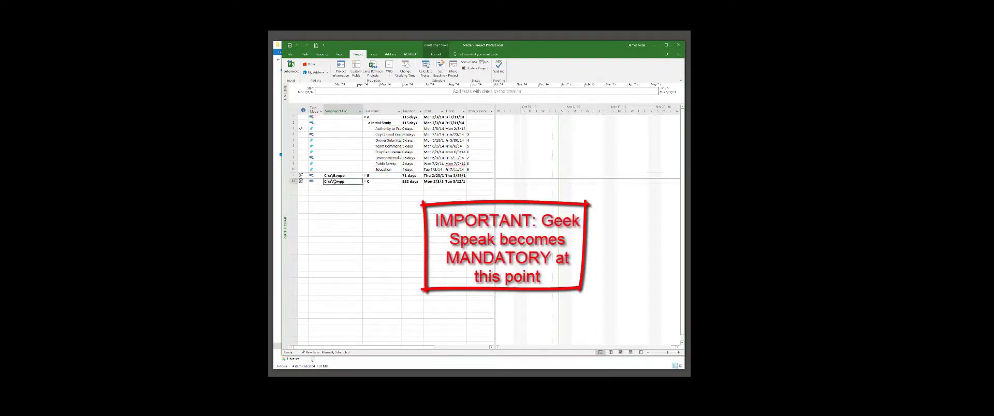
left_click(292, 181)
key("alt+shift+plus")
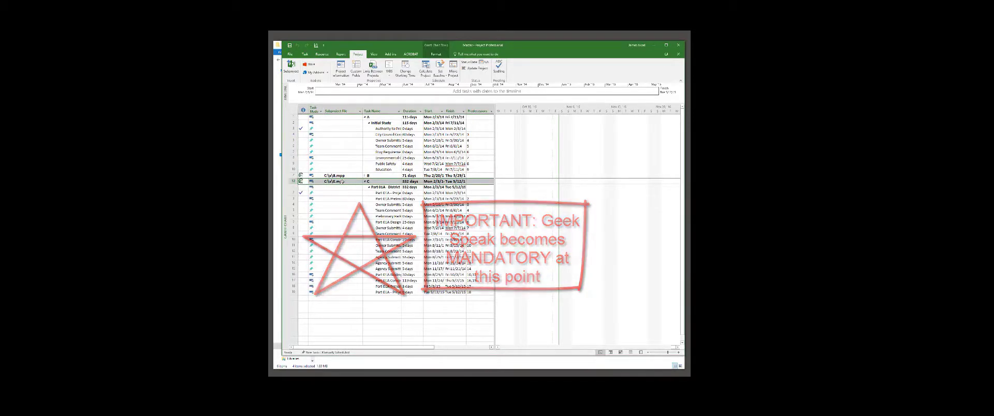
left_click(366, 182)
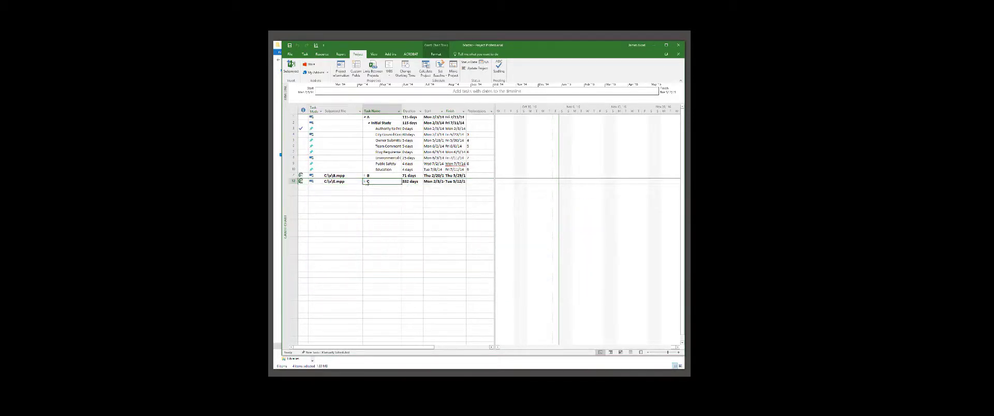
Turn off subproject C's link to its source project C:\x\E.mpp and expand its outline.
double_click(382, 181)
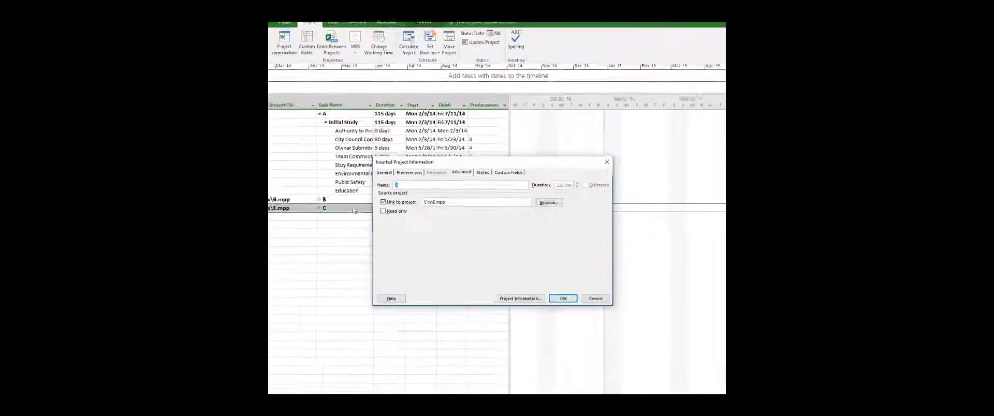
left_click(466, 180)
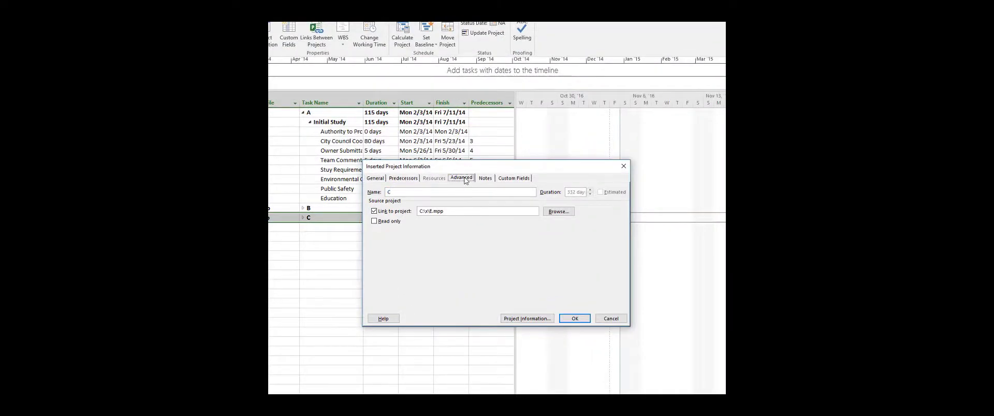
left_click(374, 211)
left_click(575, 318)
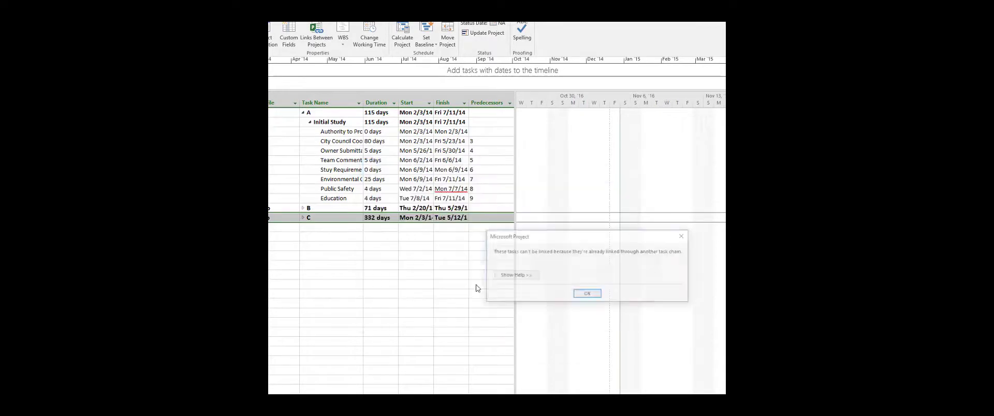
left_click(592, 295)
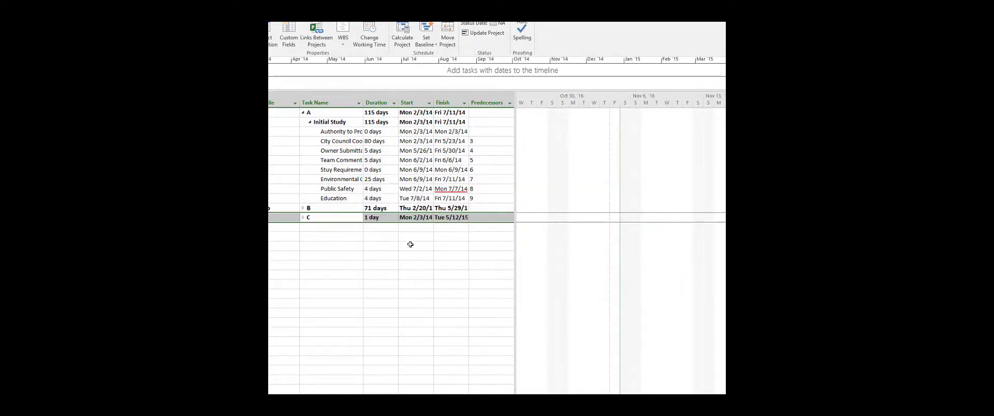
left_click(303, 218)
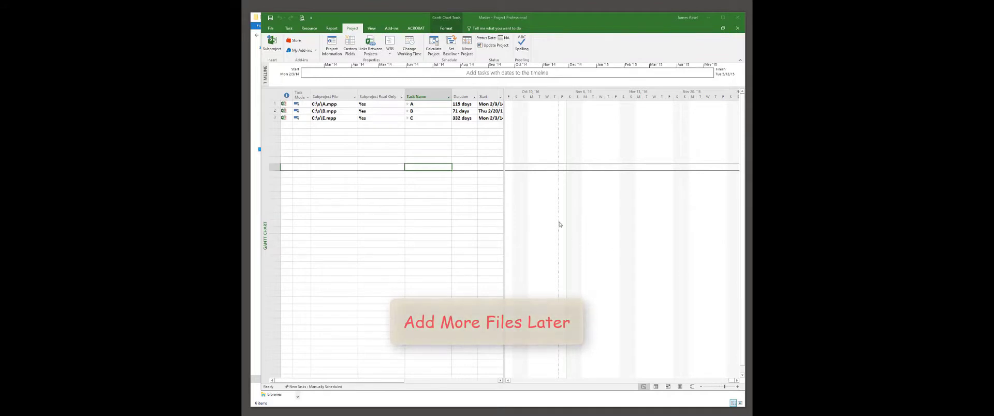
Insert project file D from C:\x above subproject B with the link to the source project turned off.
left_click(270, 111)
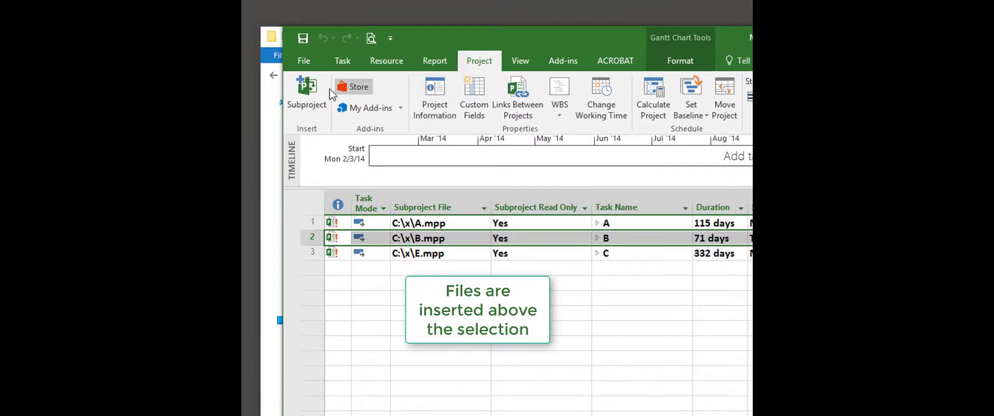
left_click(306, 93)
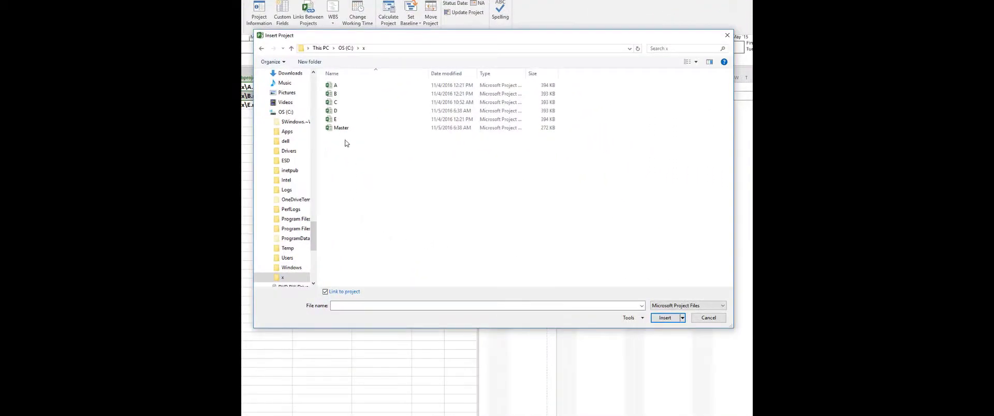
left_click(332, 113)
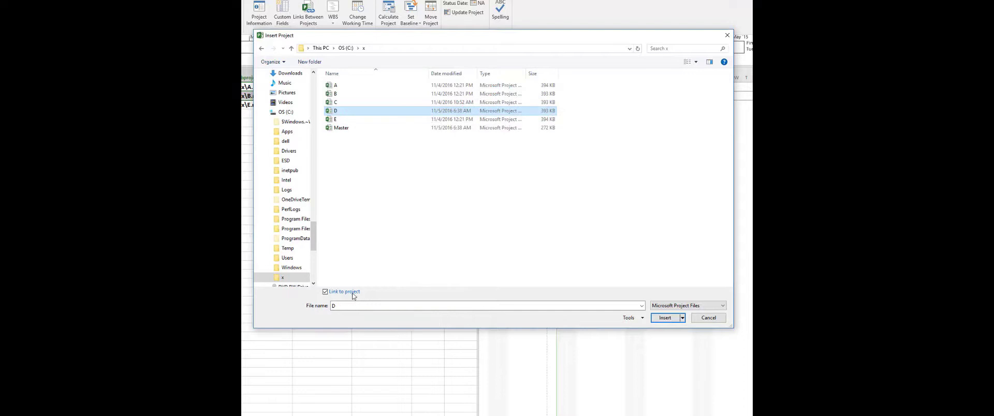
left_click(341, 112)
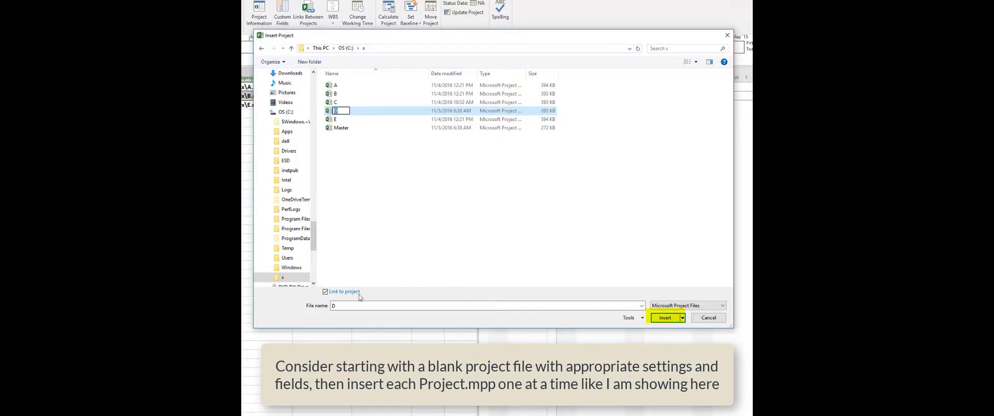
left_click(682, 318)
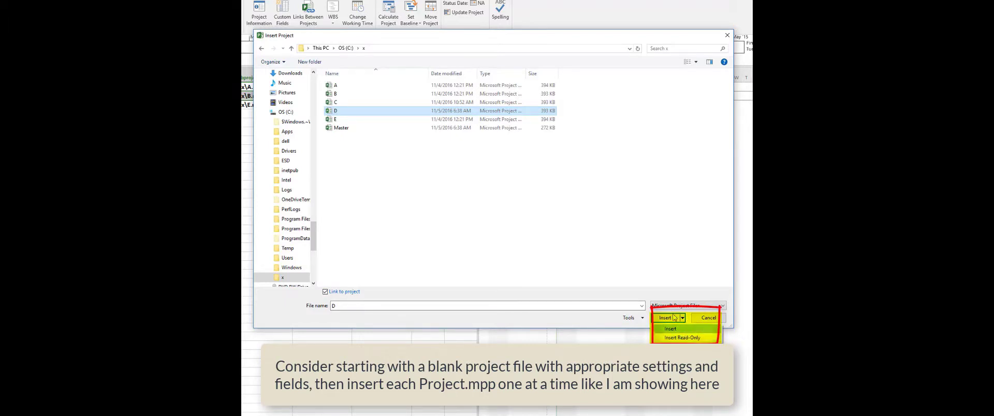
left_click(620, 292)
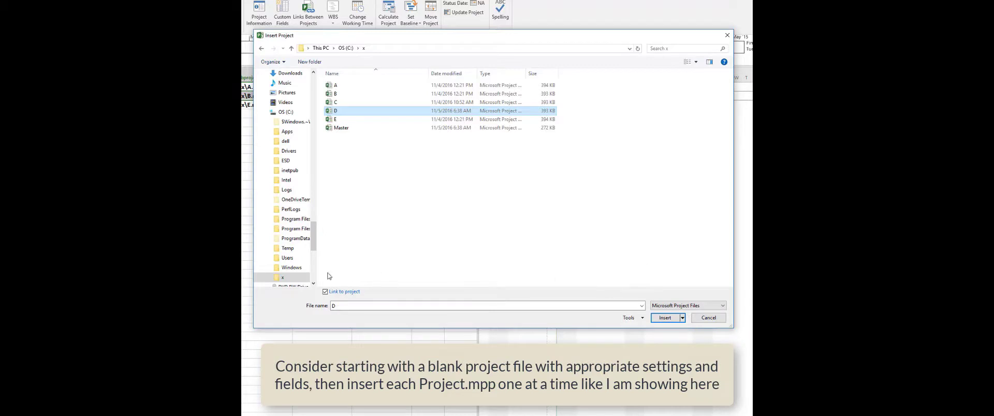
left_click(325, 292)
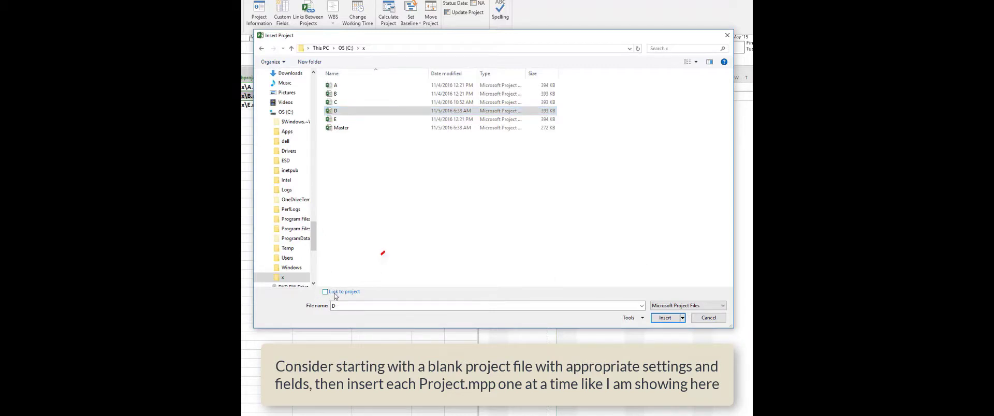
left_click(682, 318)
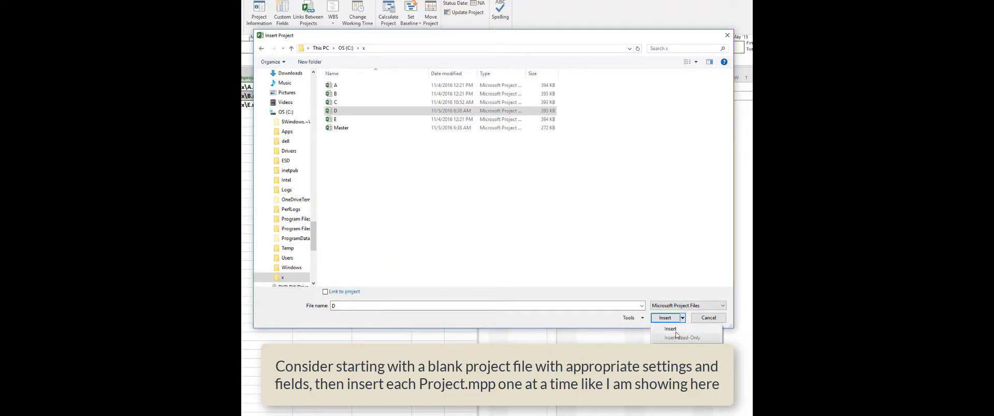
left_click(660, 257)
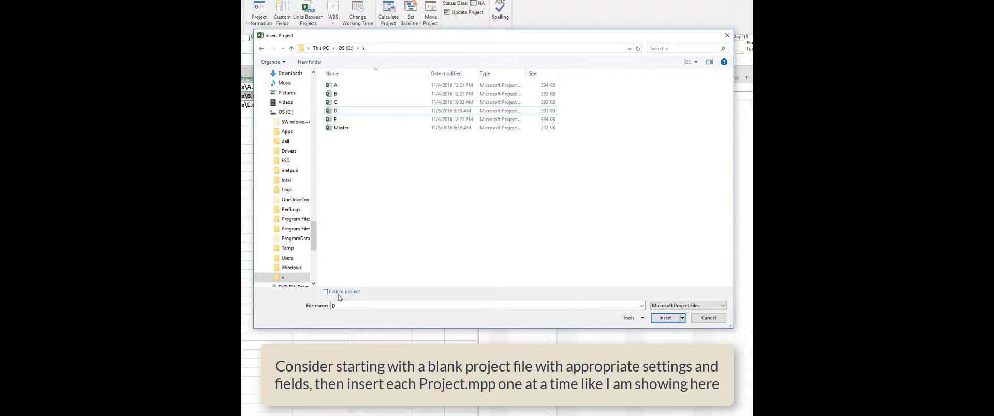
left_click(672, 320)
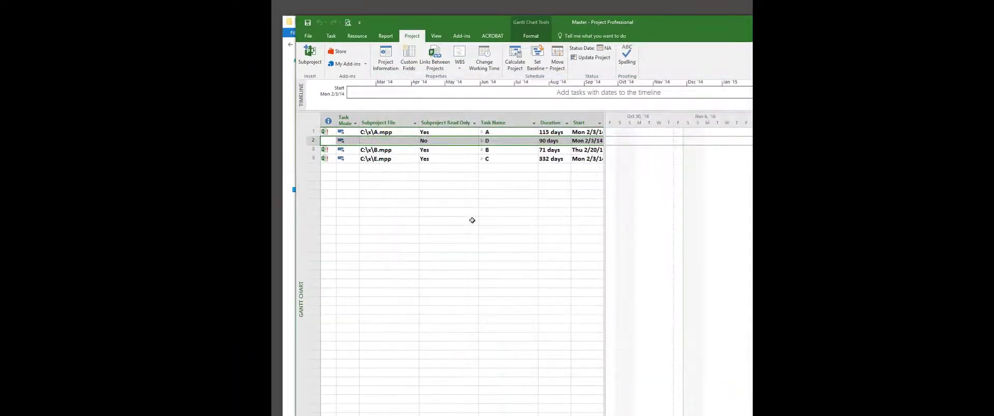
Expand the inserted project D to view its tasks and collapse it again.
left_click(447, 184)
left_click(482, 141)
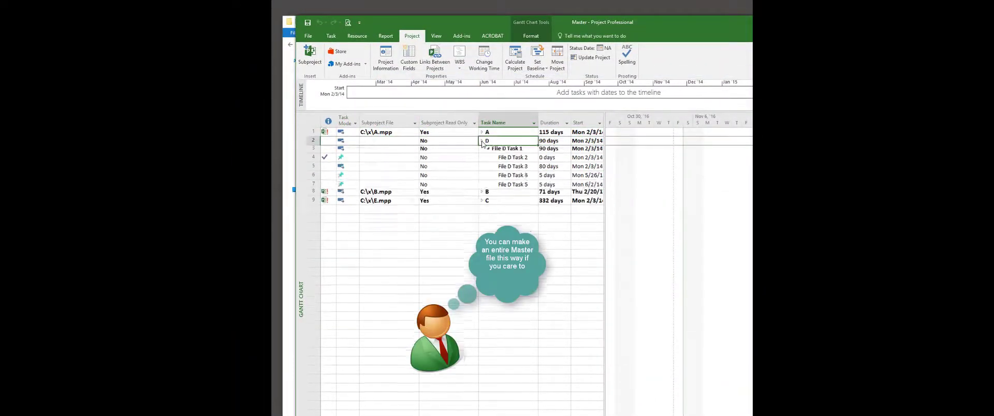
left_click(482, 141)
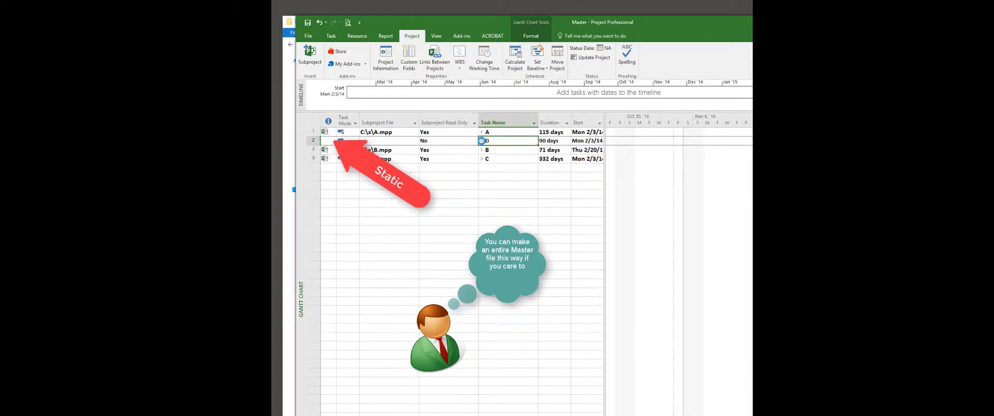
Delete the unlinked project D from the master together with all its subtasks, including those with reported progress.
left_click(314, 140)
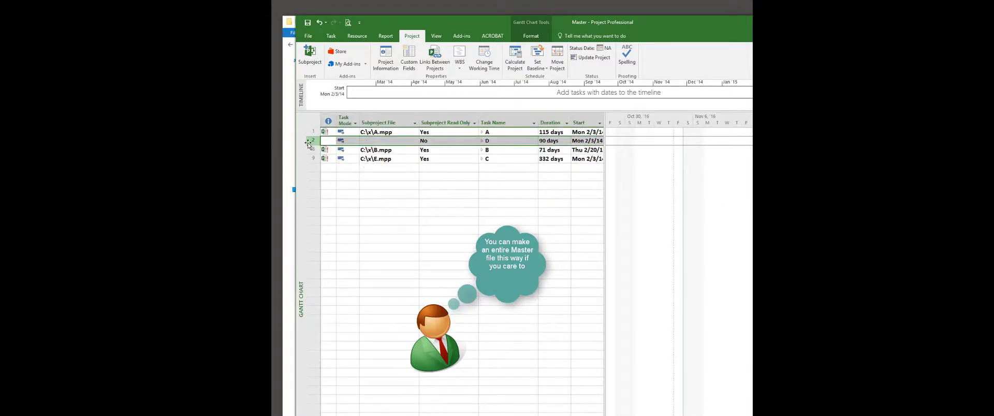
right_click(315, 141)
left_click(339, 208)
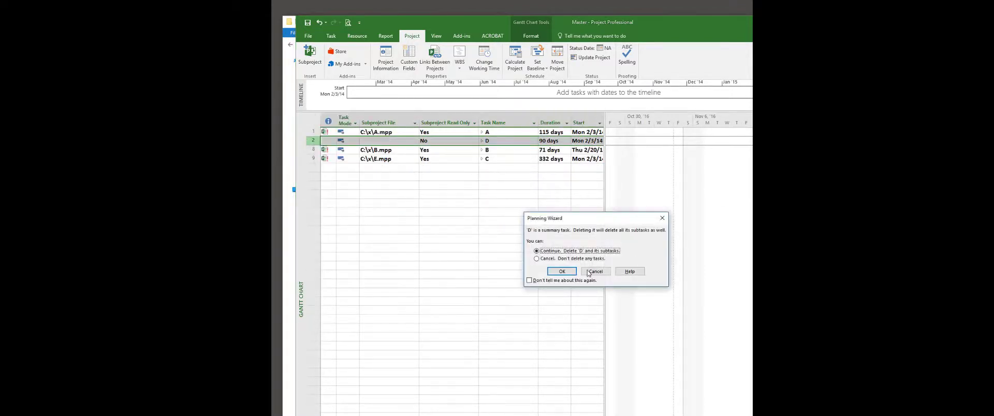
left_click(560, 273)
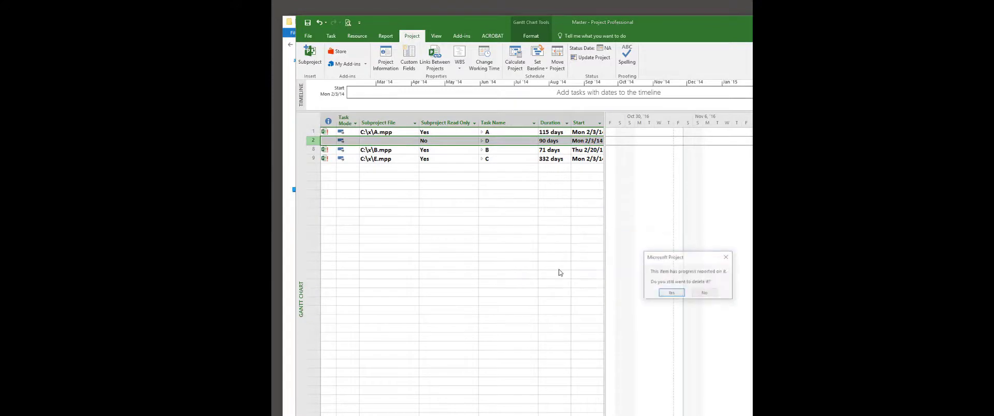
left_click(671, 292)
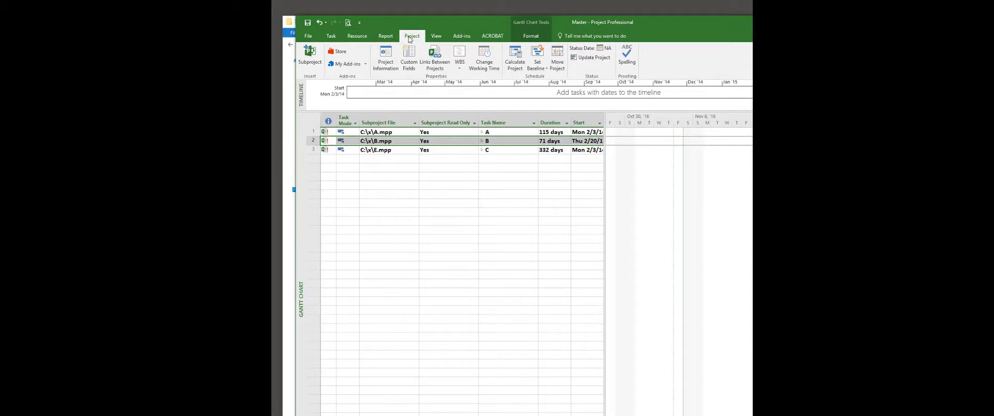
Insert project file D from C:\x above subproject B, keeping it linked to its source project.
left_click(309, 55)
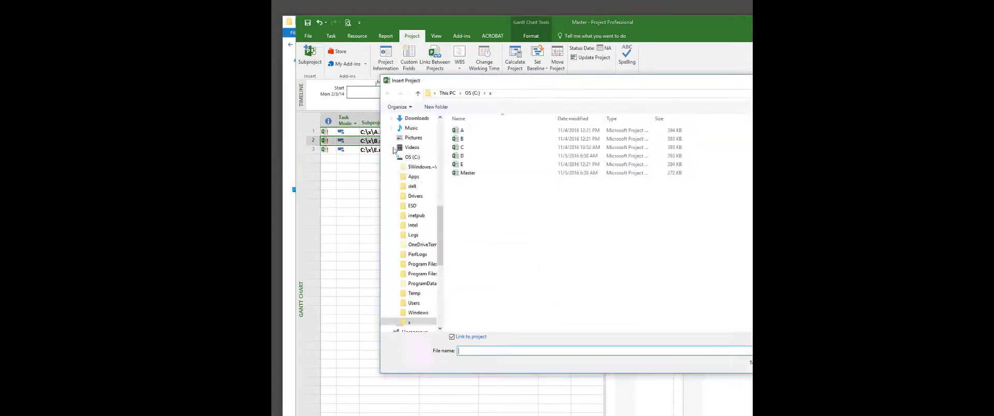
left_click(468, 156)
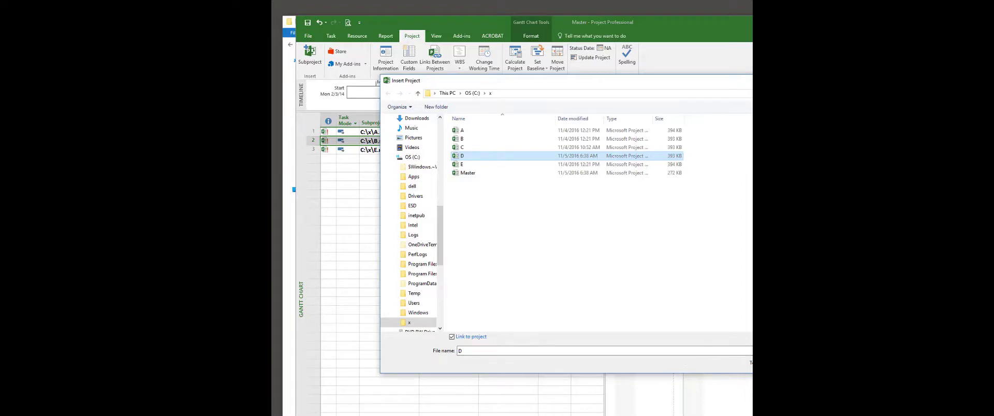
left_click(792, 363)
left_click(510, 250)
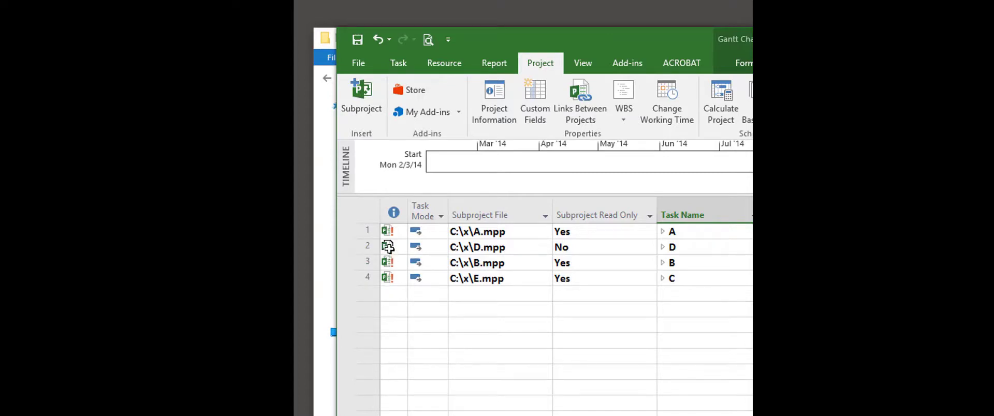
mouse_move(389, 248)
mouse_move(390, 264)
Select the whole Task Name column, show all subtasks of every subproject, and look through the expanded task list.
left_click(681, 210)
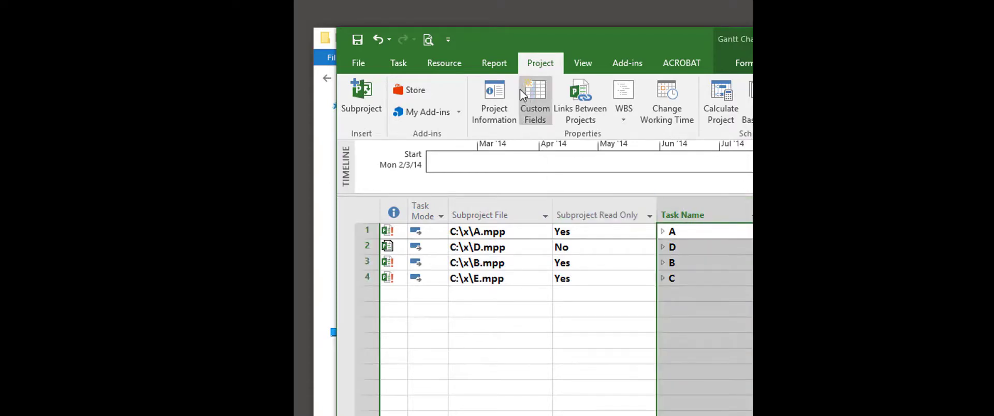
left_click(588, 65)
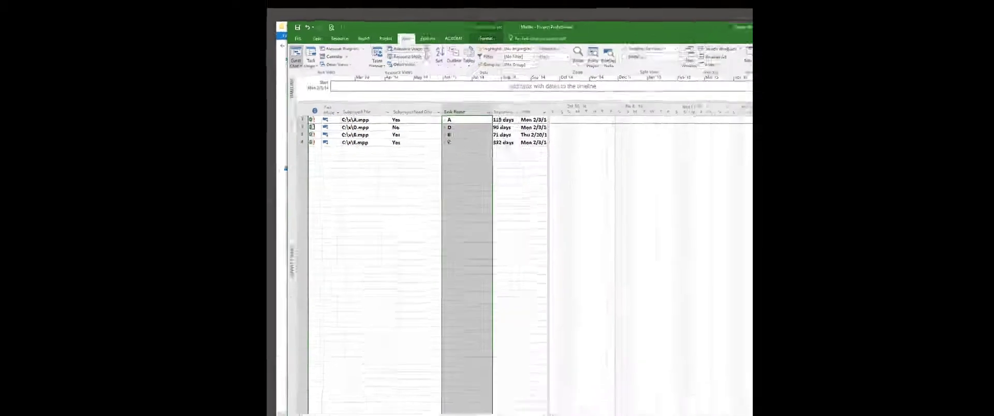
left_click(426, 58)
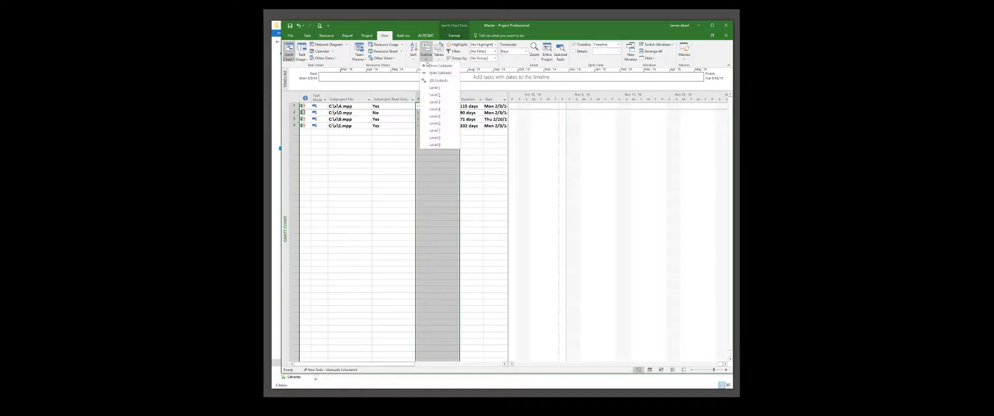
left_click(434, 81)
scroll(416, 175, "down", 5)
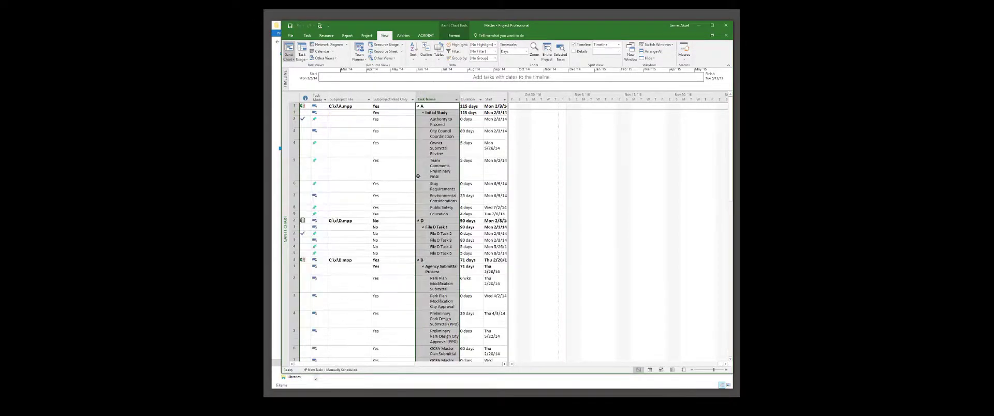
scroll(416, 175, "down", 10)
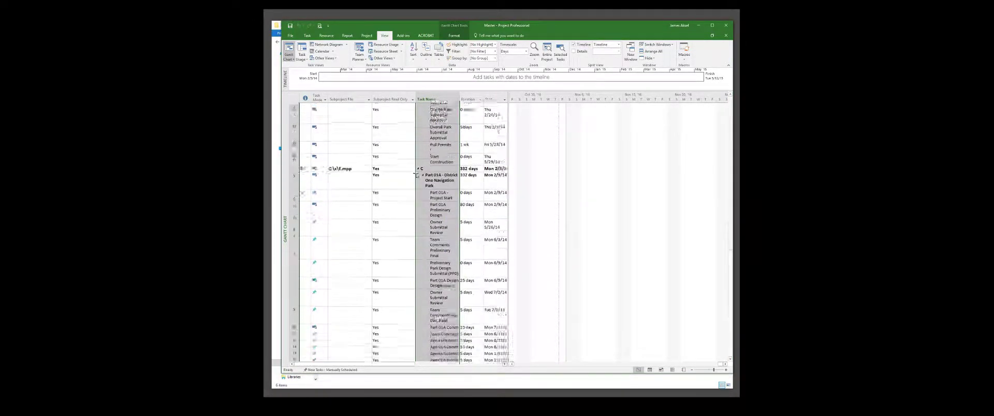
scroll(416, 175, "up", 15)
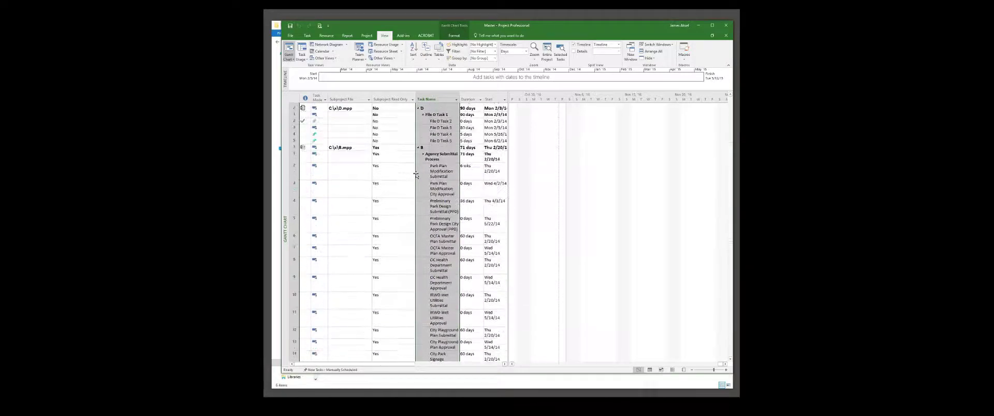